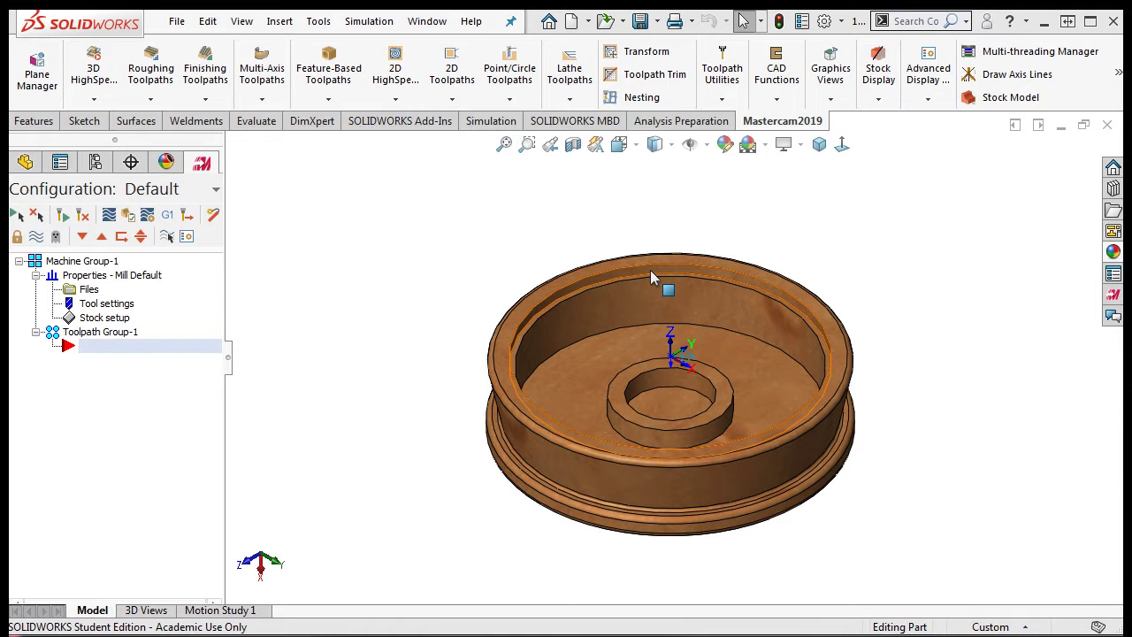
Step: Start a Circle Mill toolpath on the circular inner edge just below the part's top rim
click(514, 101)
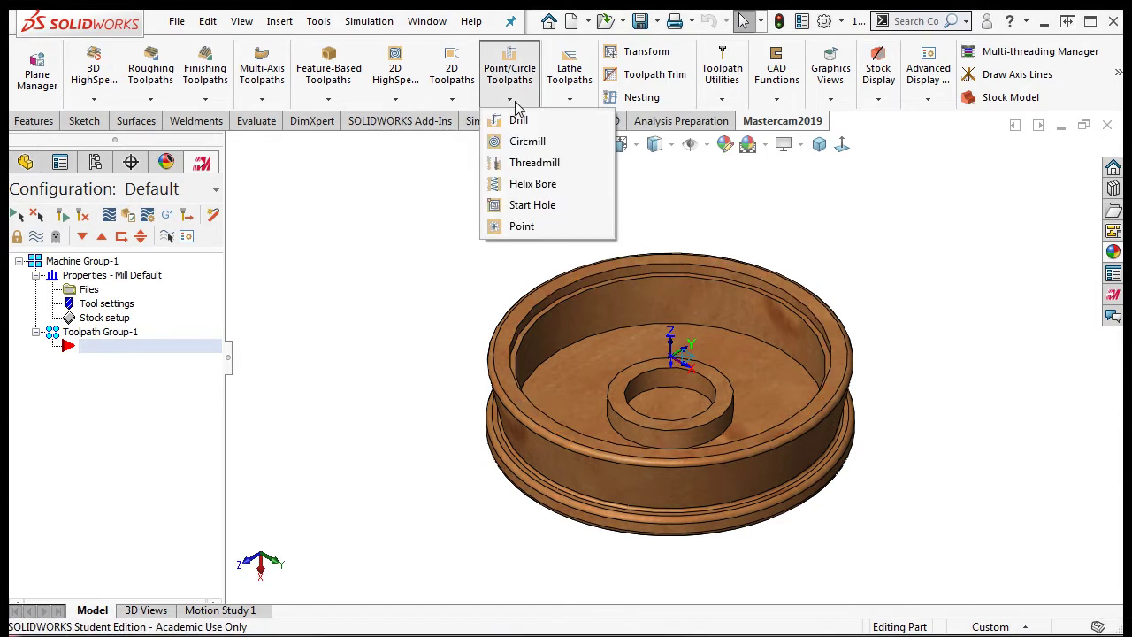
click(541, 144)
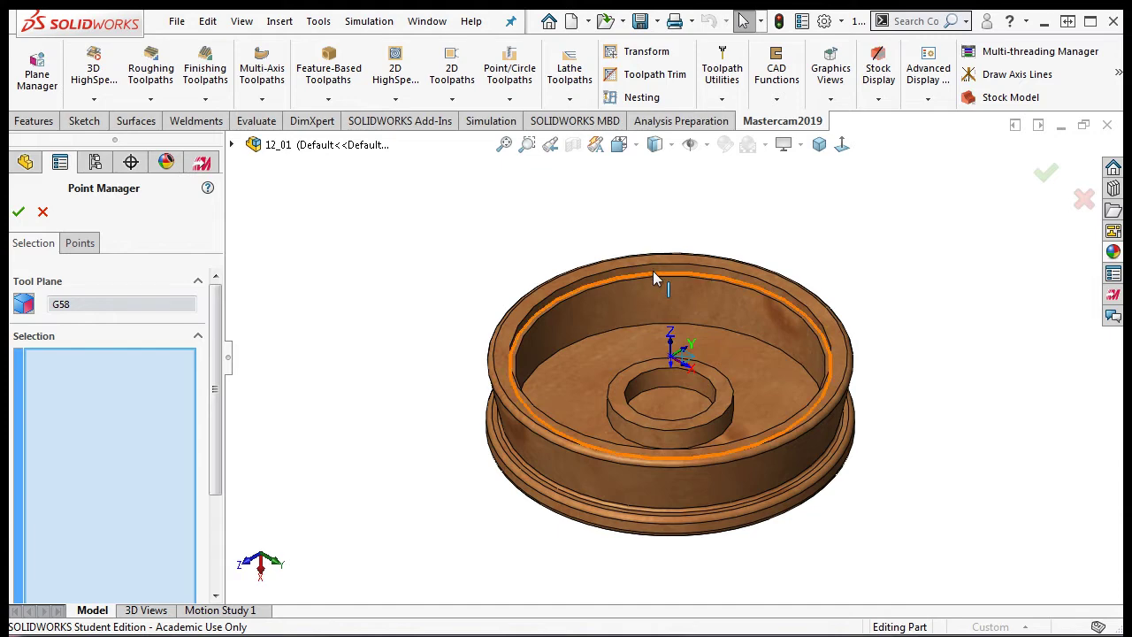
click(654, 280)
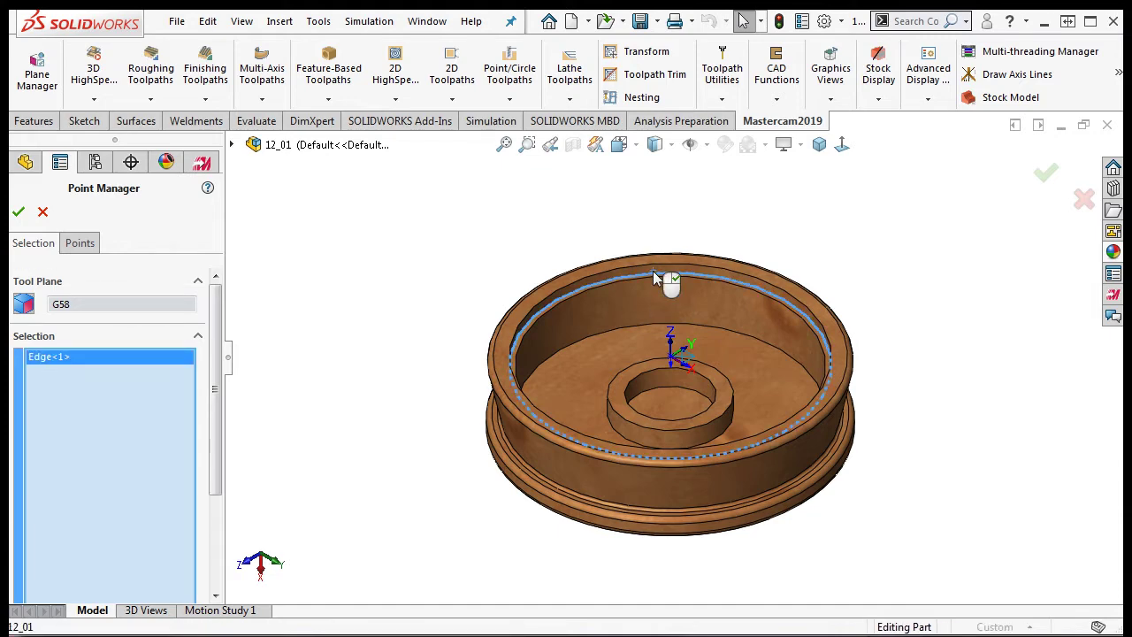
right_click(653, 280)
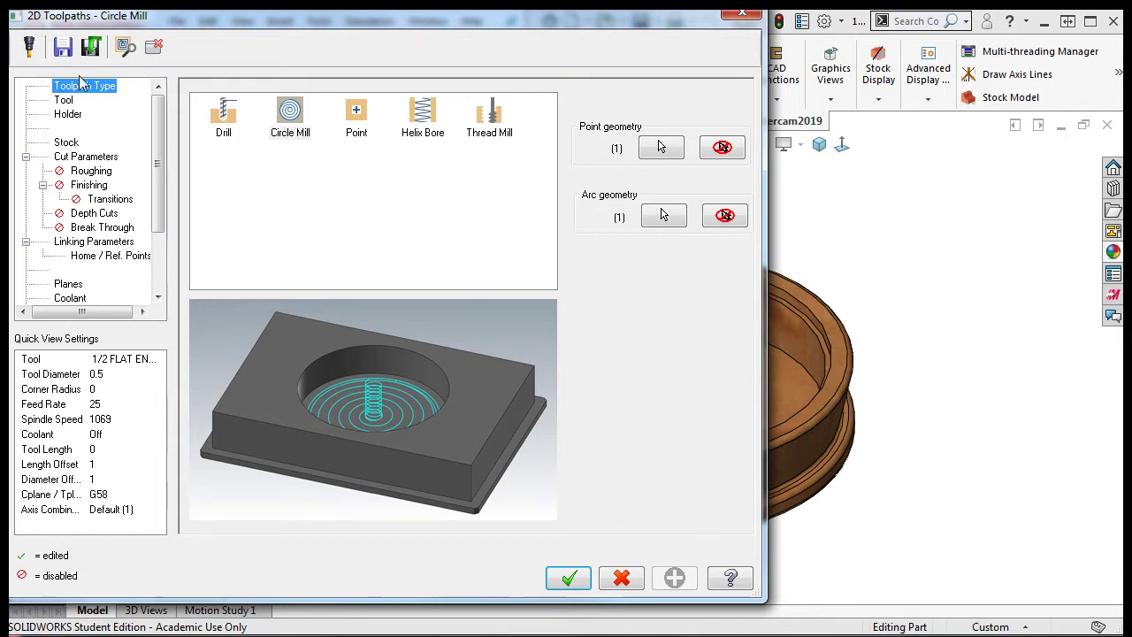
Step: Filter the tool library to flat endmills with diameter equal to 1.0 and select the 1 inch flat endmill
click(66, 100)
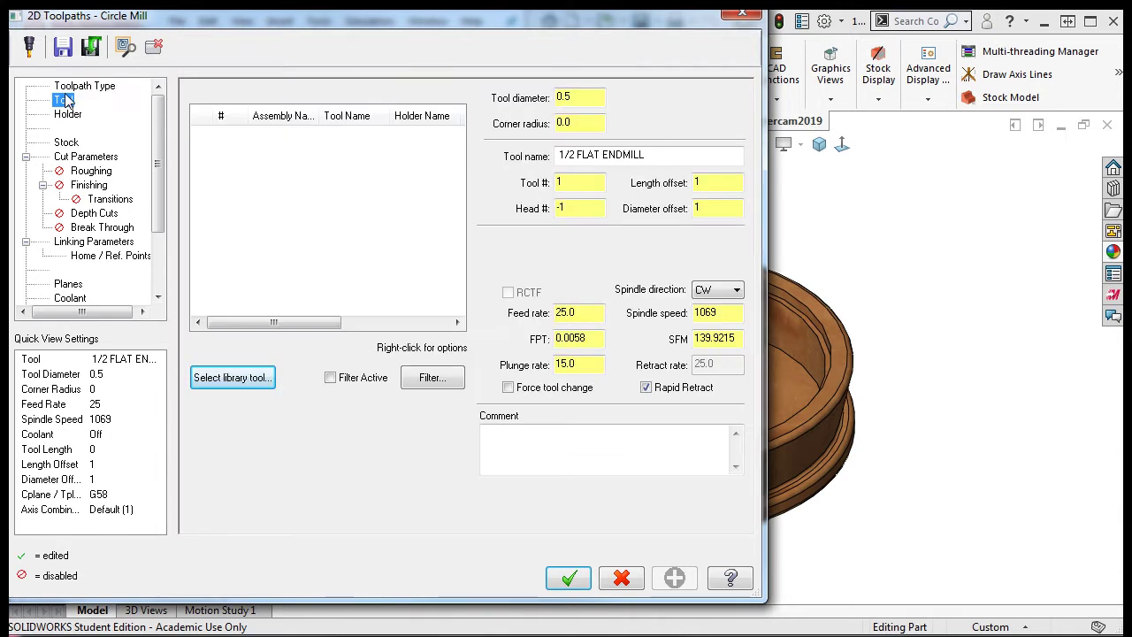
click(237, 380)
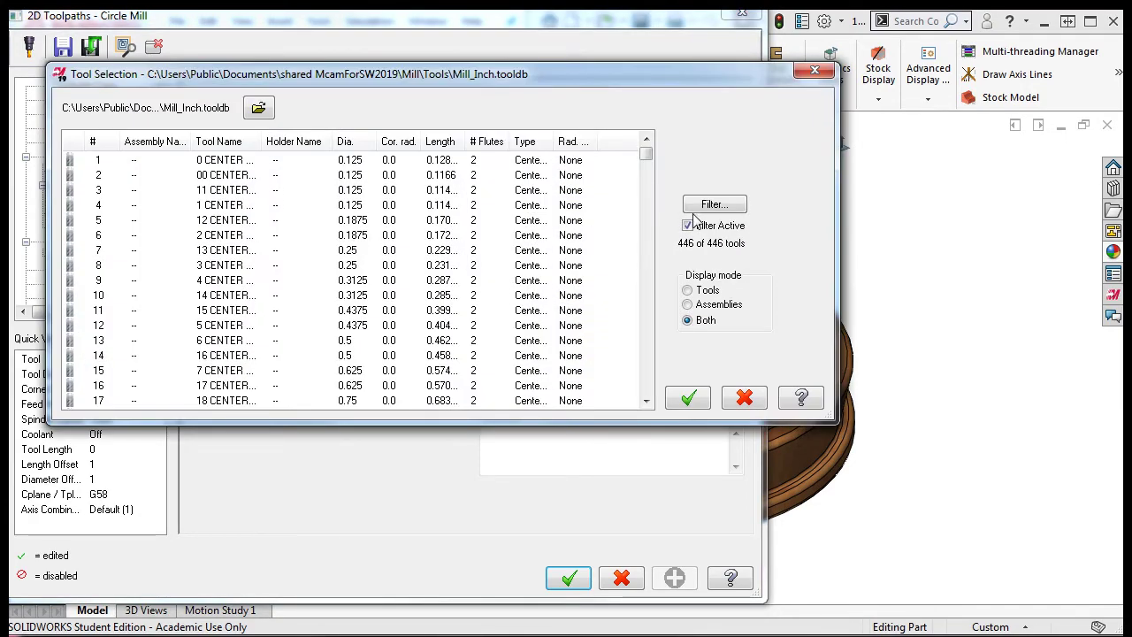
click(715, 205)
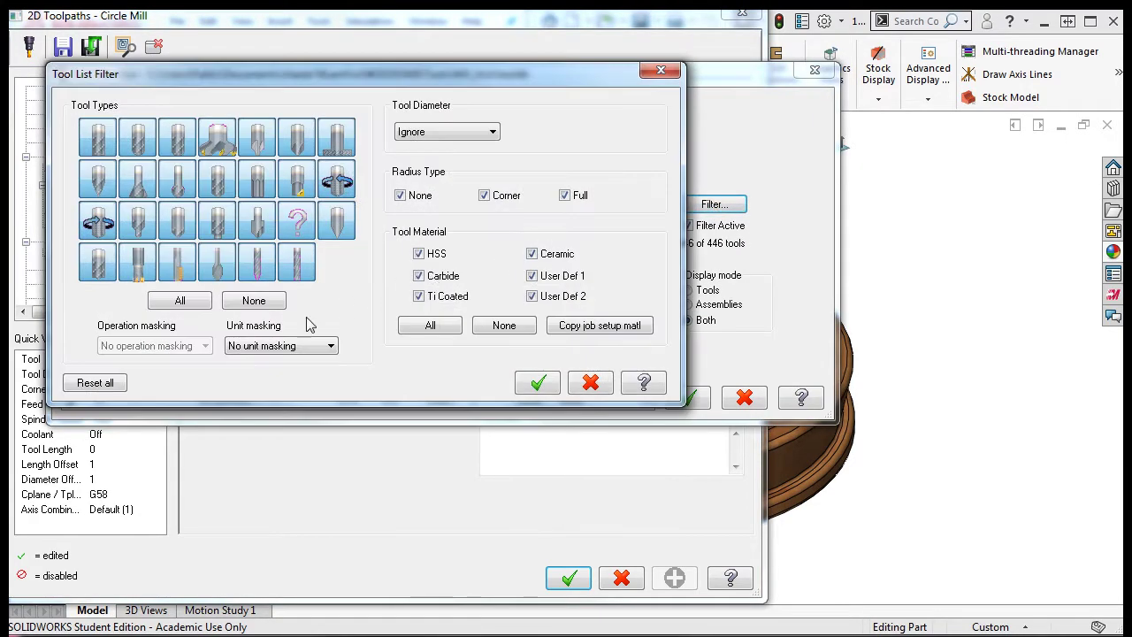
click(257, 303)
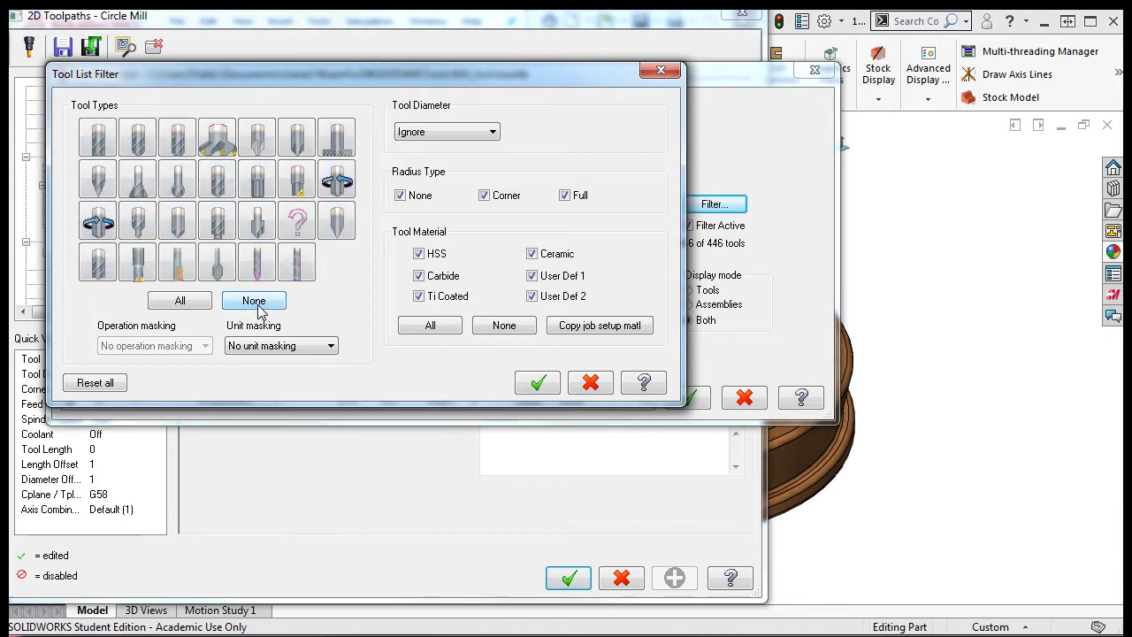
click(99, 140)
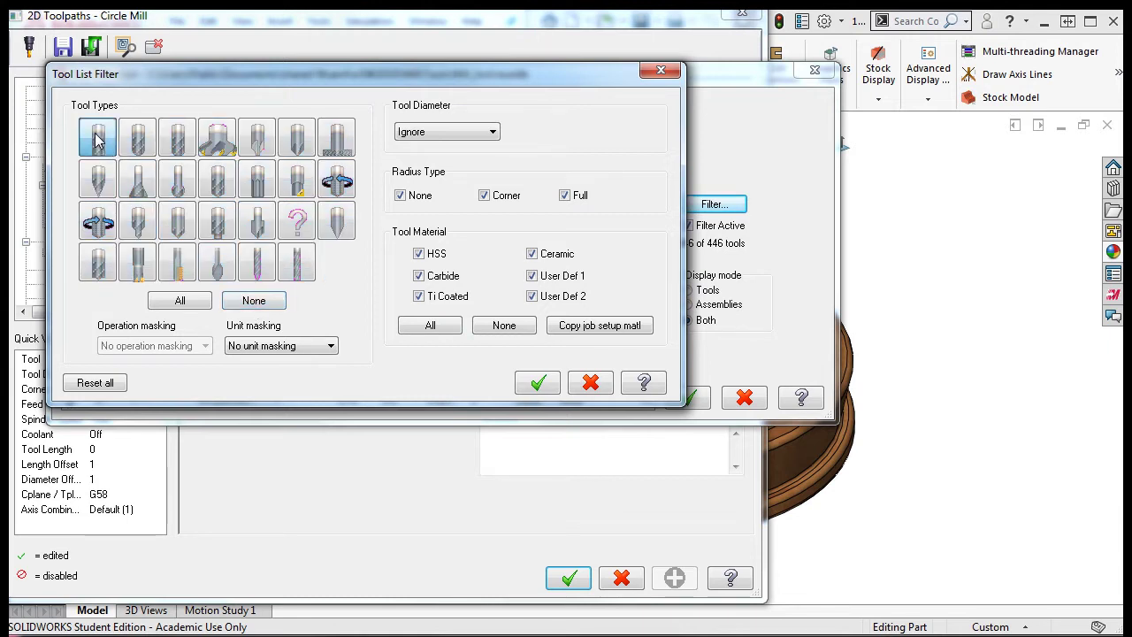
click(471, 137)
click(468, 160)
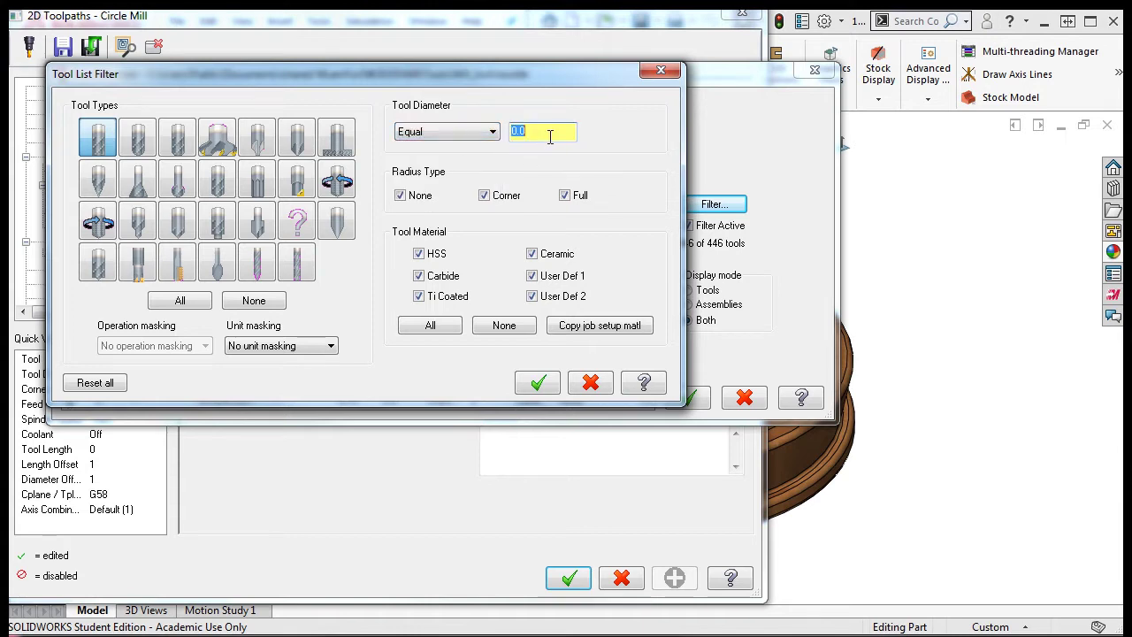
text(1.)
key(Tab)
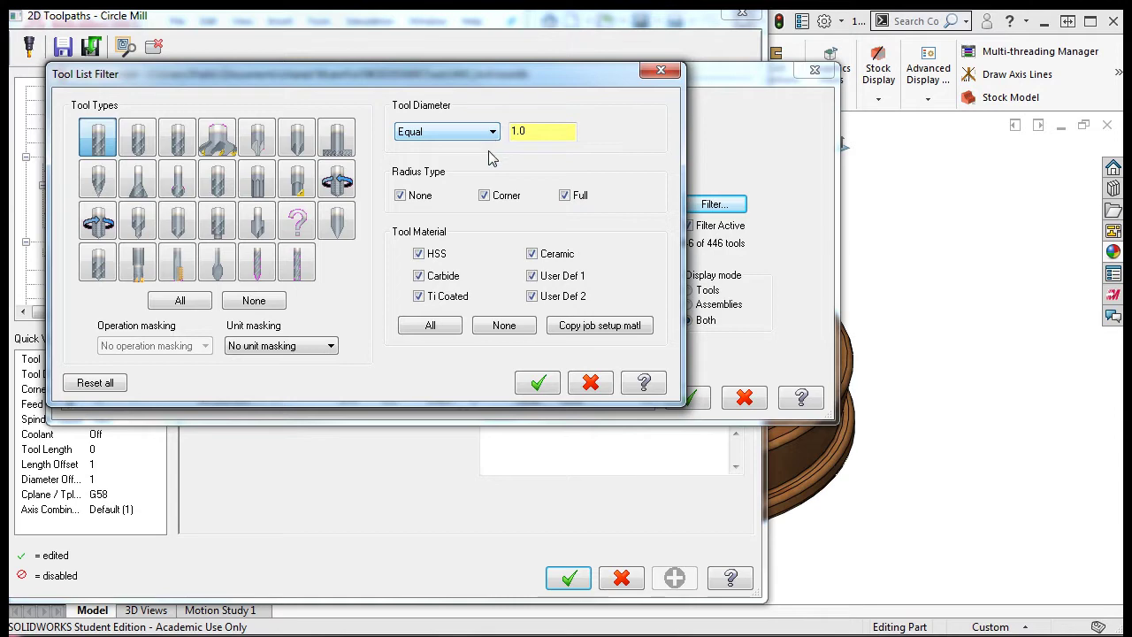
click(538, 383)
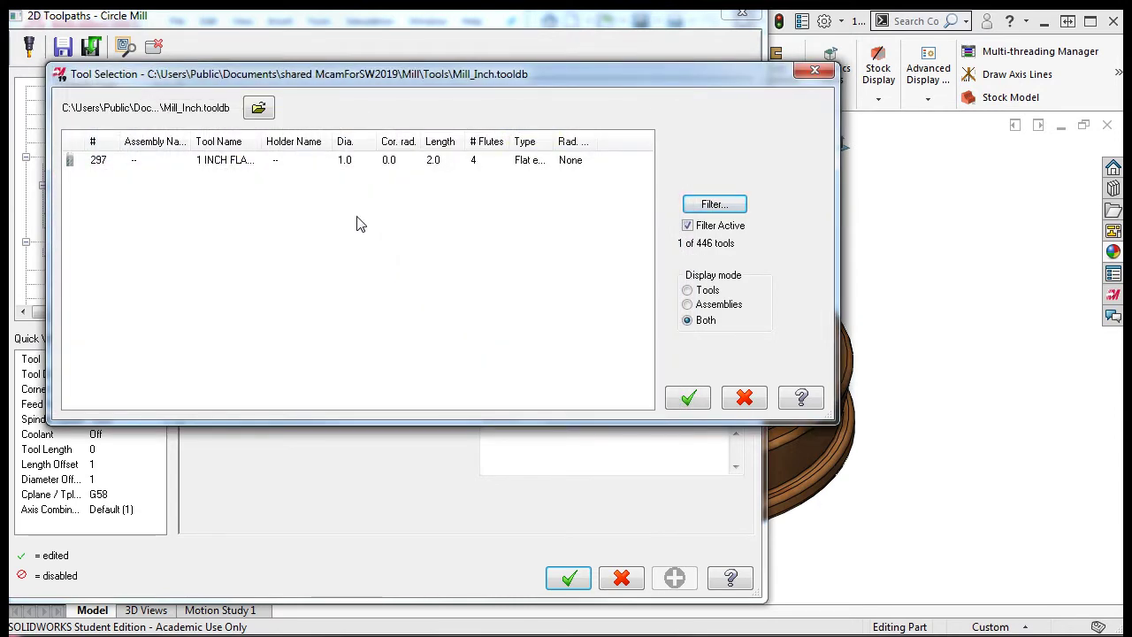
click(235, 159)
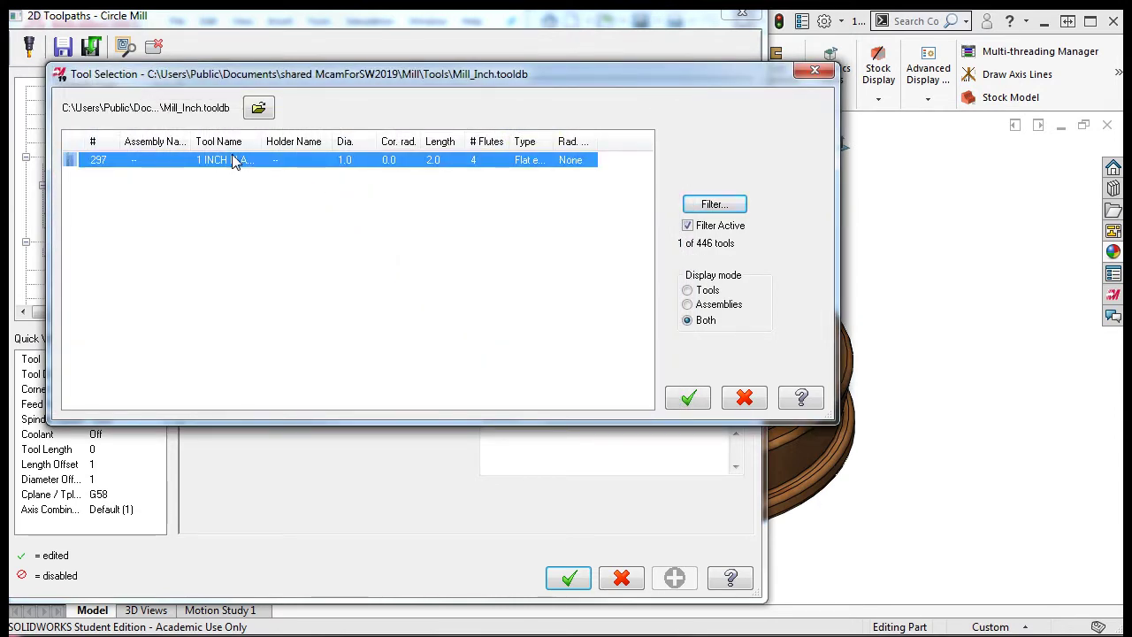
click(683, 400)
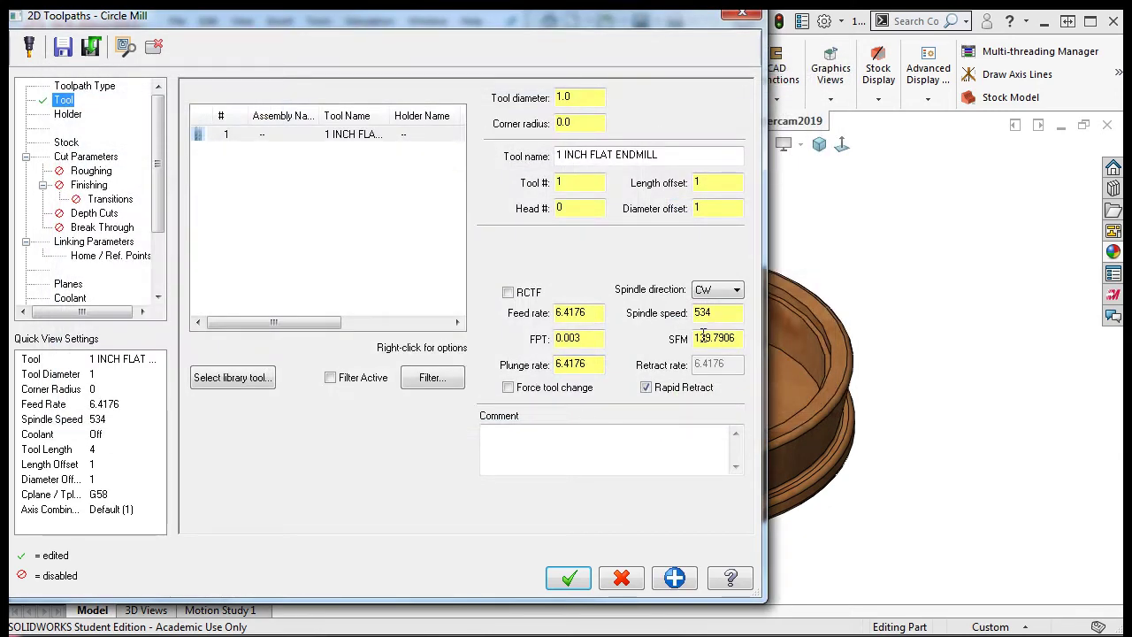
Step: Set the tool's SFM to 500, FPT to 0.01 and plunge rate to 25
drag(739, 340, 677, 337)
text(500)
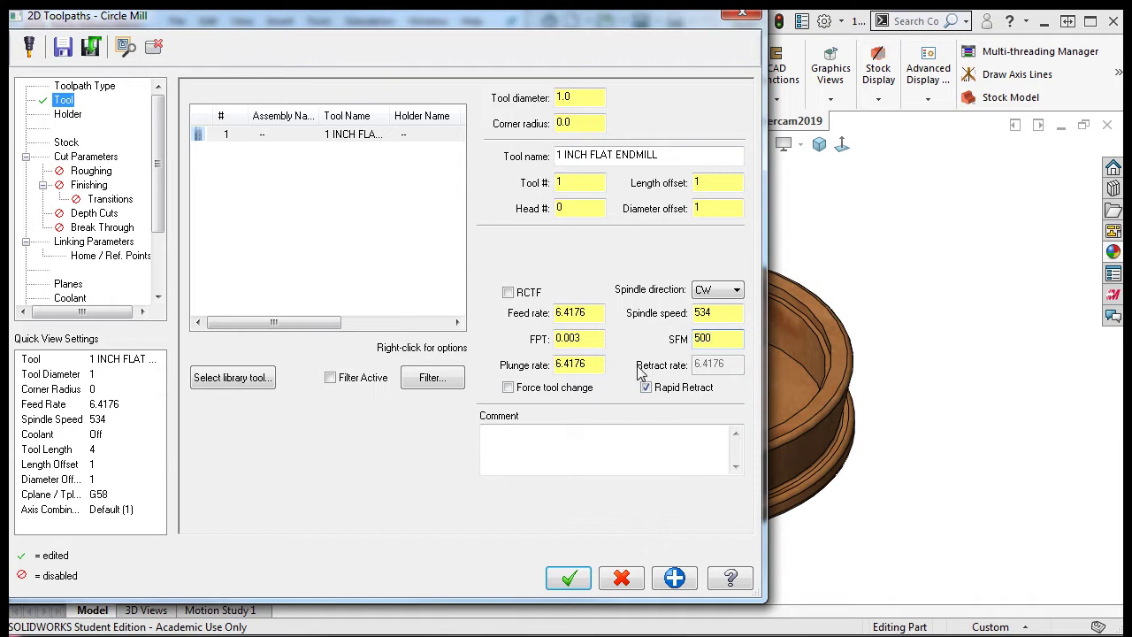
double_click(589, 342)
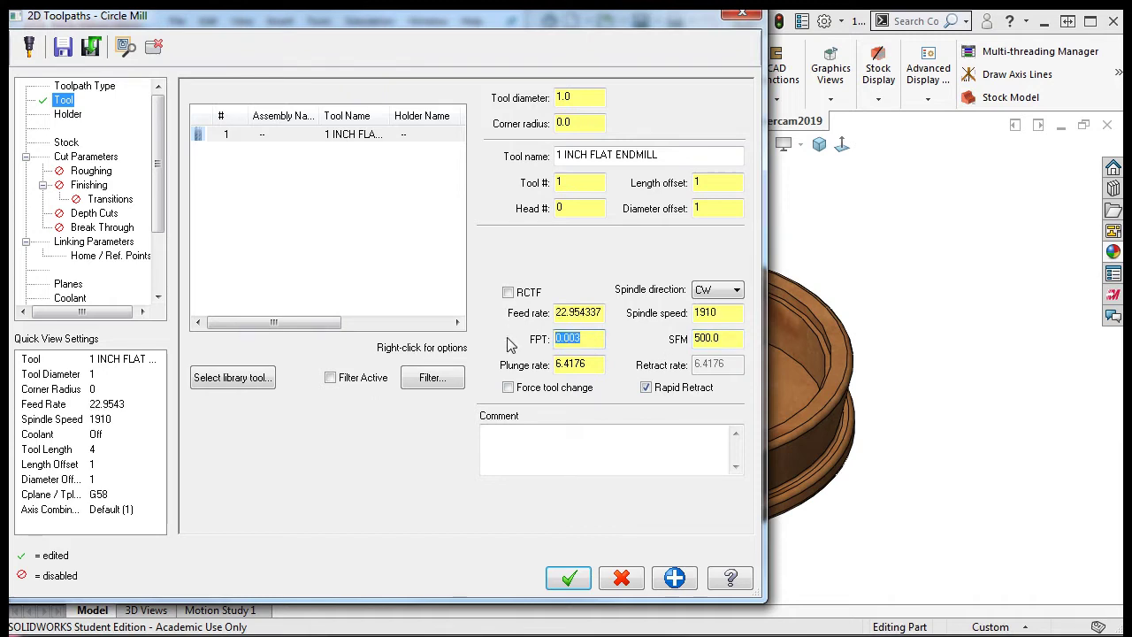
text(0.01)
click(589, 363)
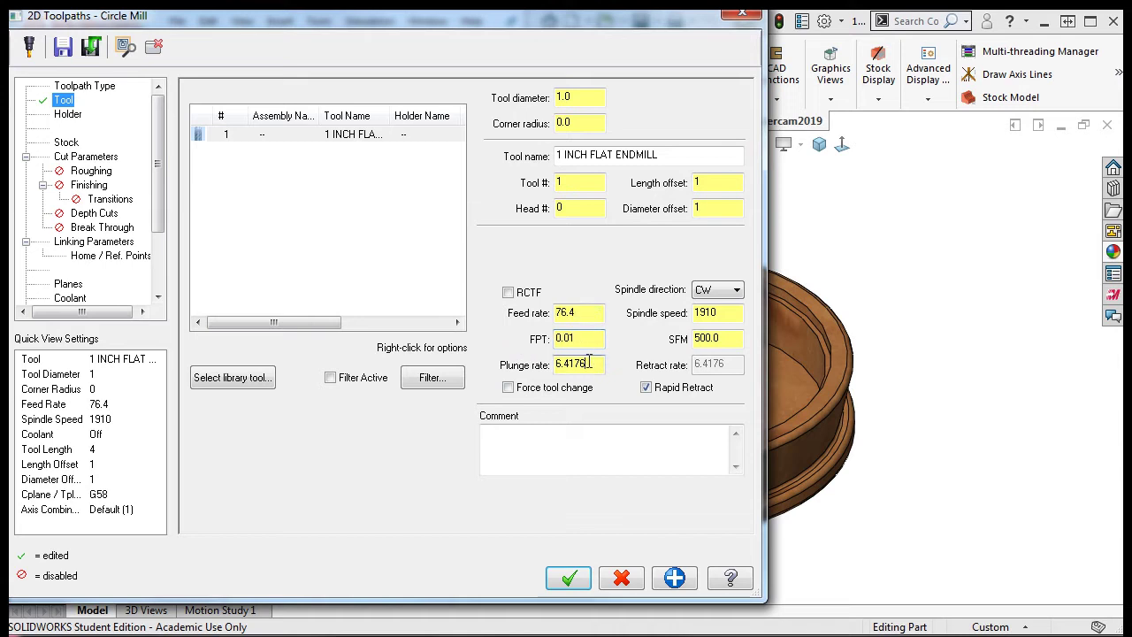
double_click(577, 362)
text(25)
key(Return)
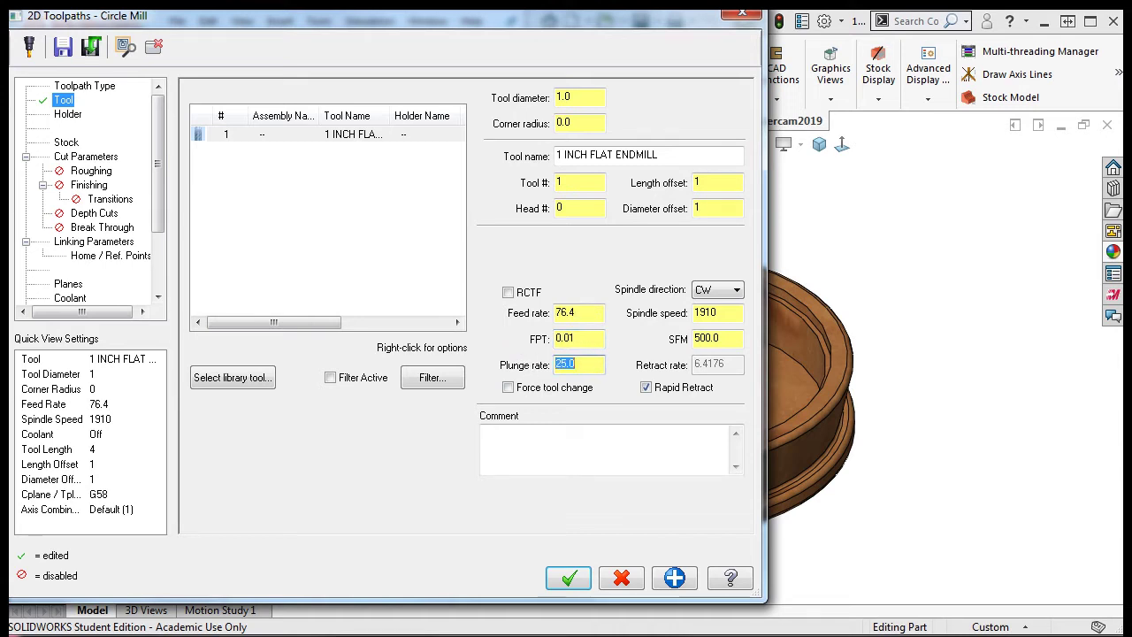
Step: Enter the toolpath comment "MACHINE TOP POCKET WITH A 1" CARBIDE END MILL"
click(544, 436)
text(M)
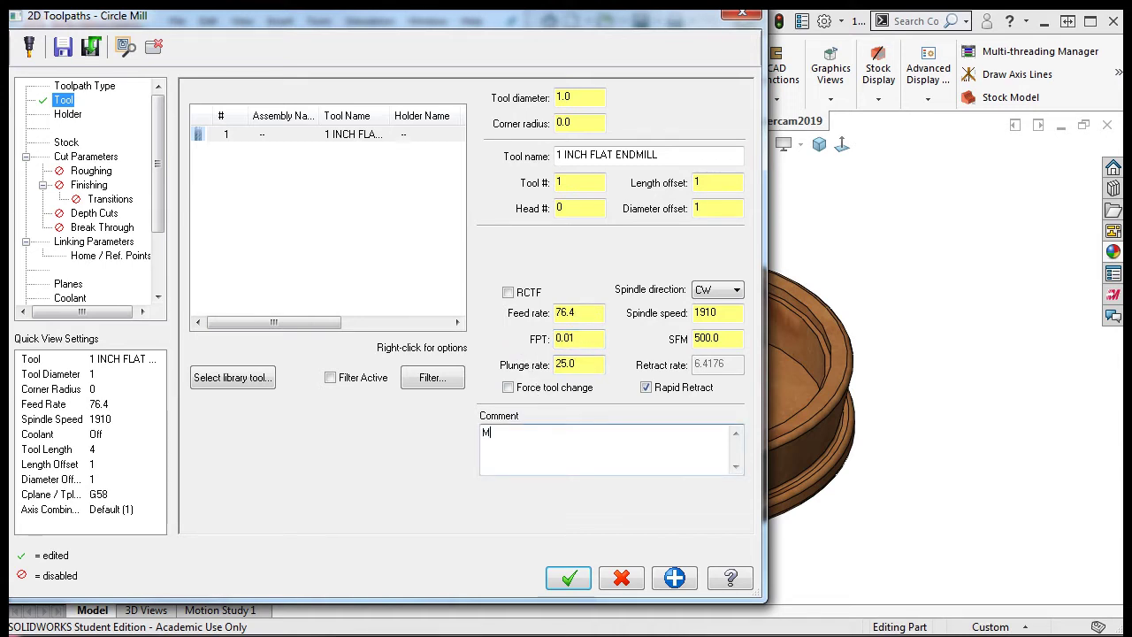
text(ACHINE TOP POCKET WITH A 1")
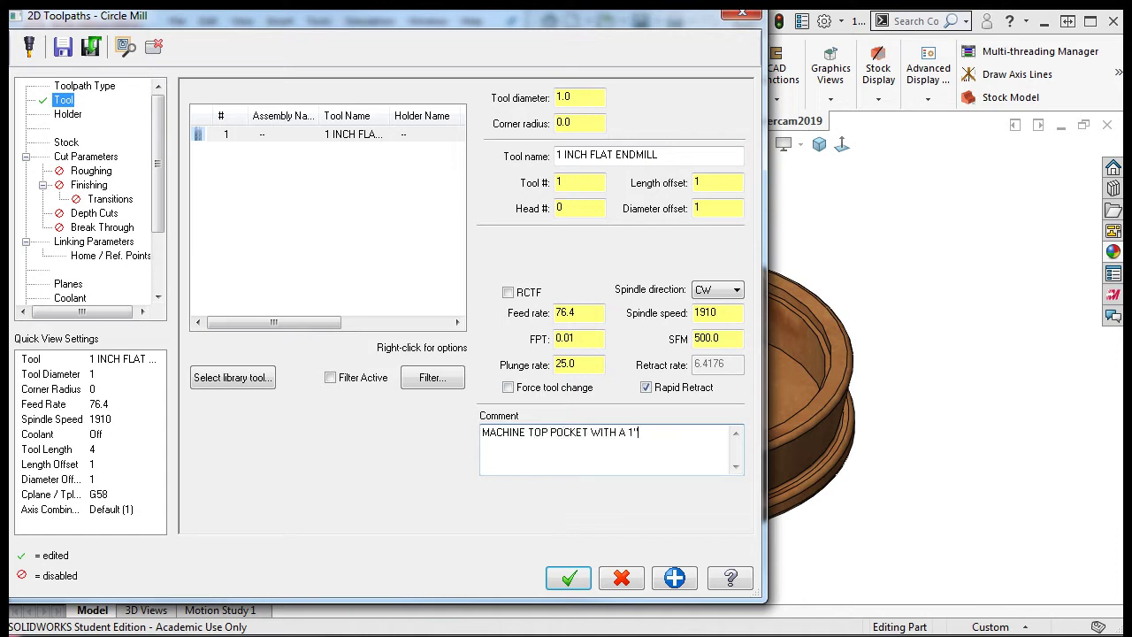
text( CARBIDE END MILL)
Step: Set the stock to leave on walls and on floors to 0.0 in the cut parameters
click(108, 159)
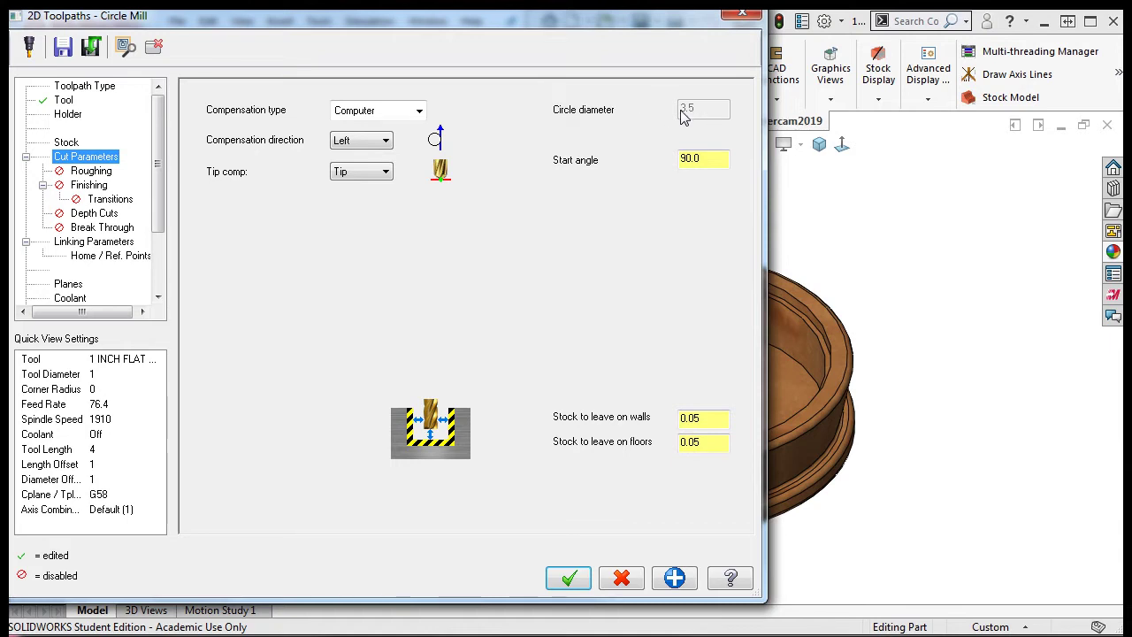
click(710, 163)
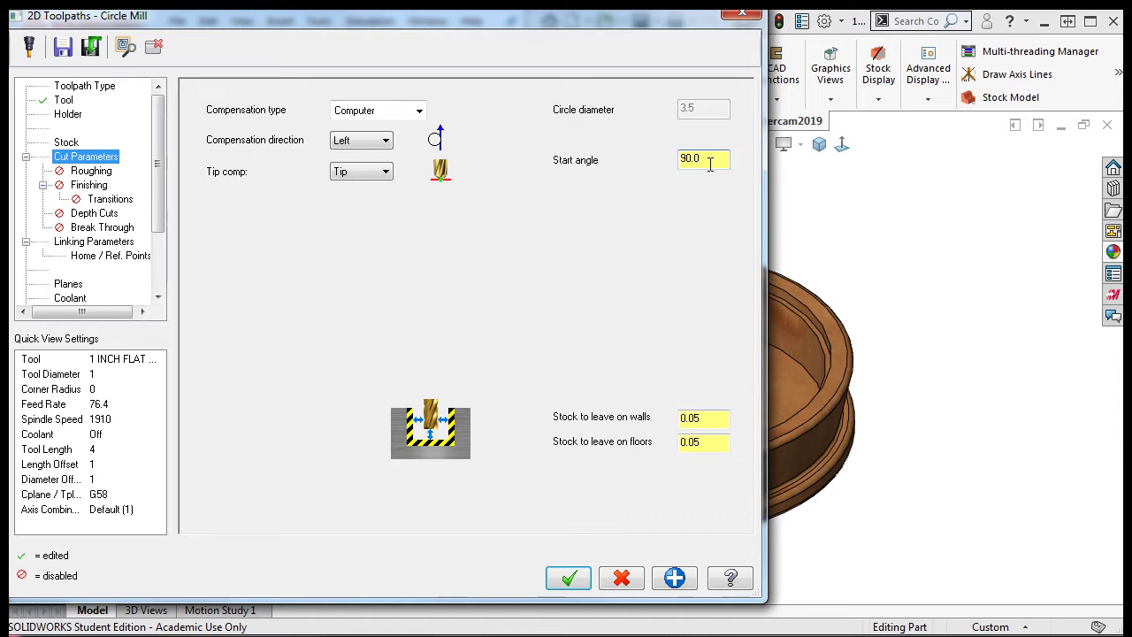
click(713, 416)
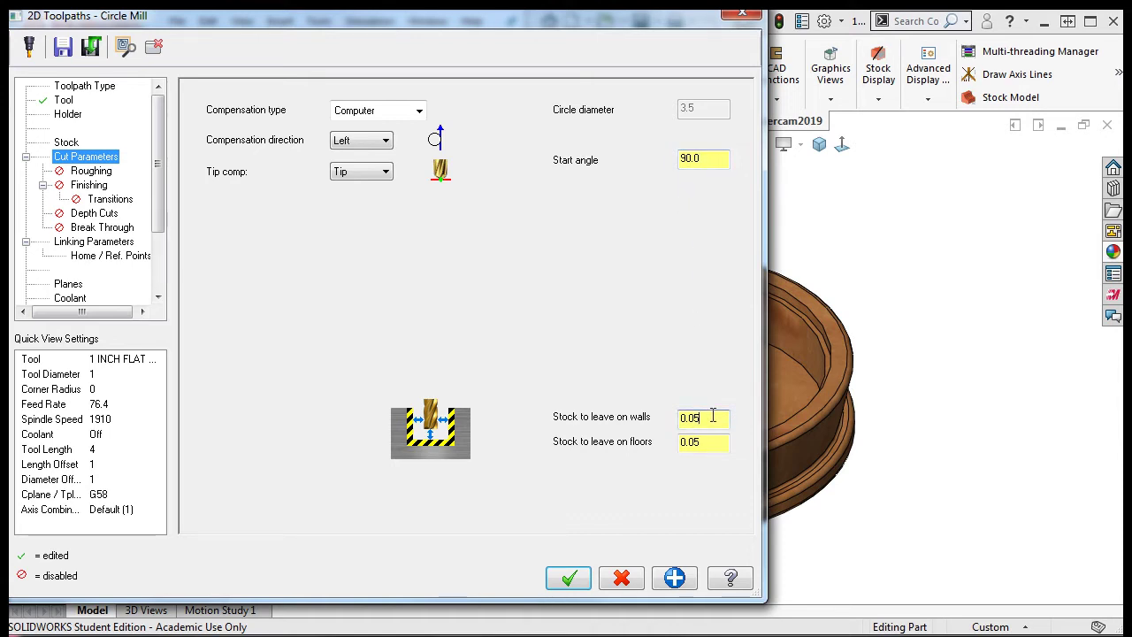
key(BackSpace)
click(713, 441)
key(BackSpace)
Step: Enable roughing with helical entry and set the stepover to 70%
click(109, 176)
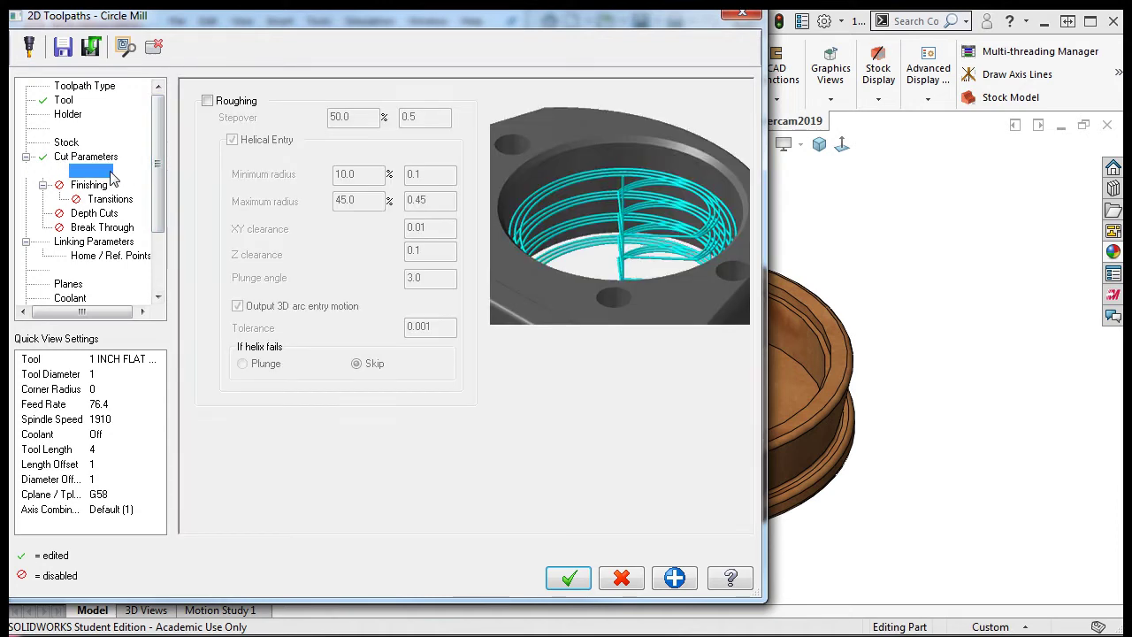
click(209, 103)
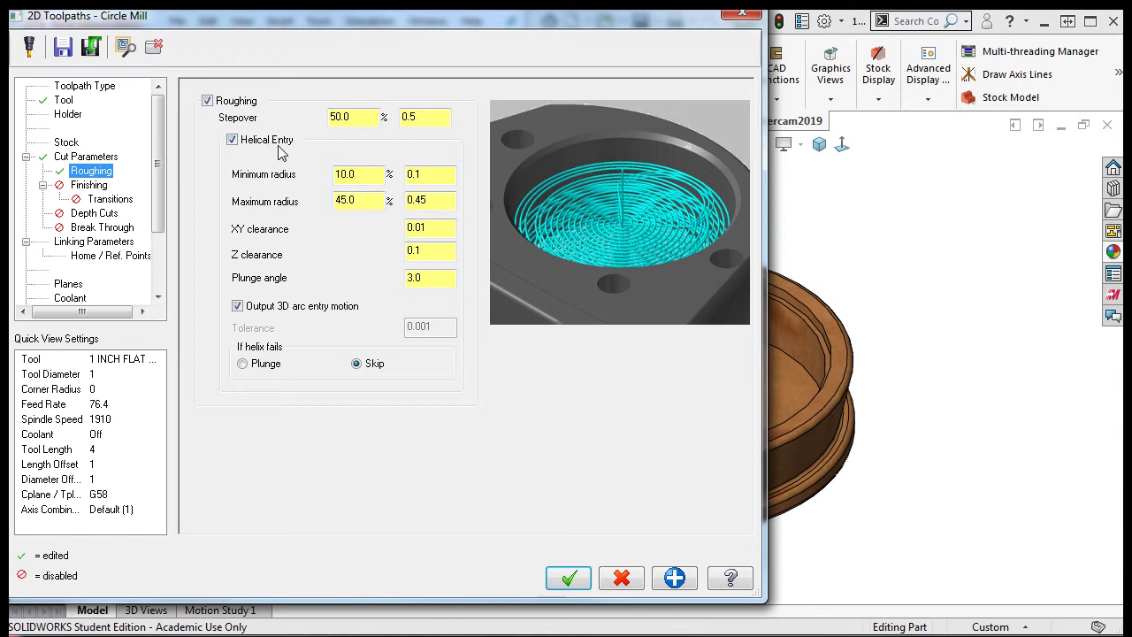
click(232, 140)
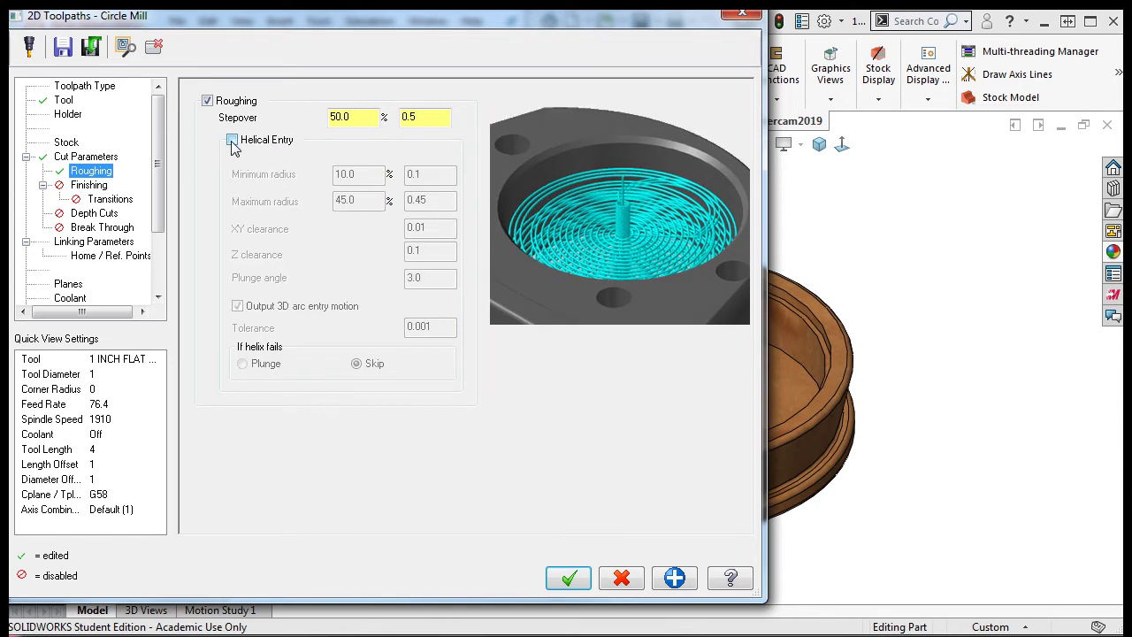
click(233, 141)
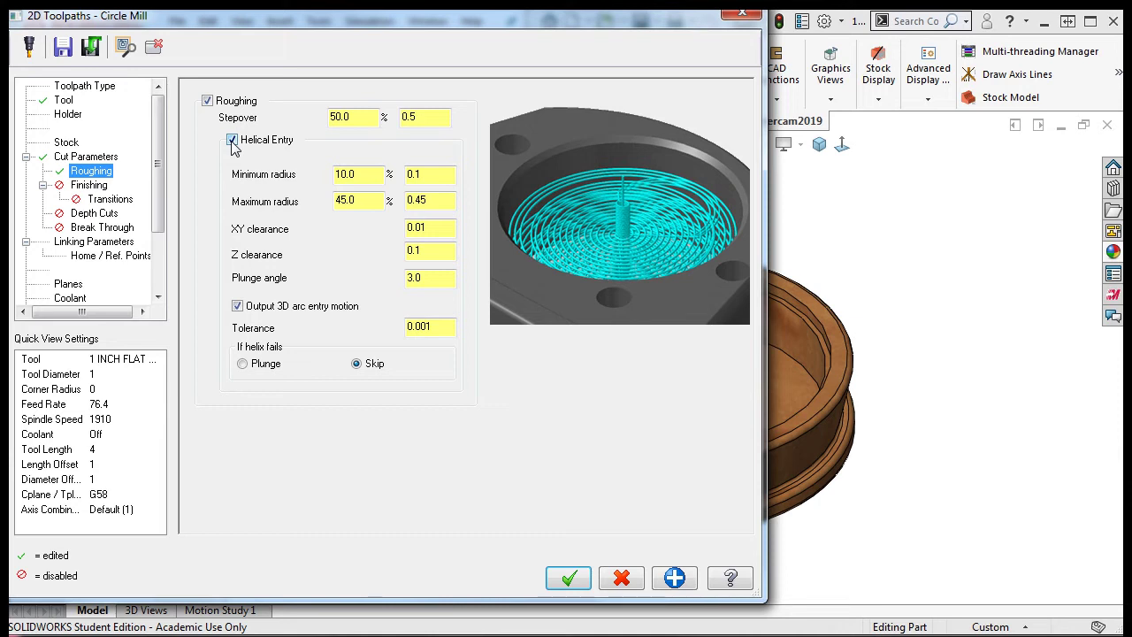
double_click(360, 116)
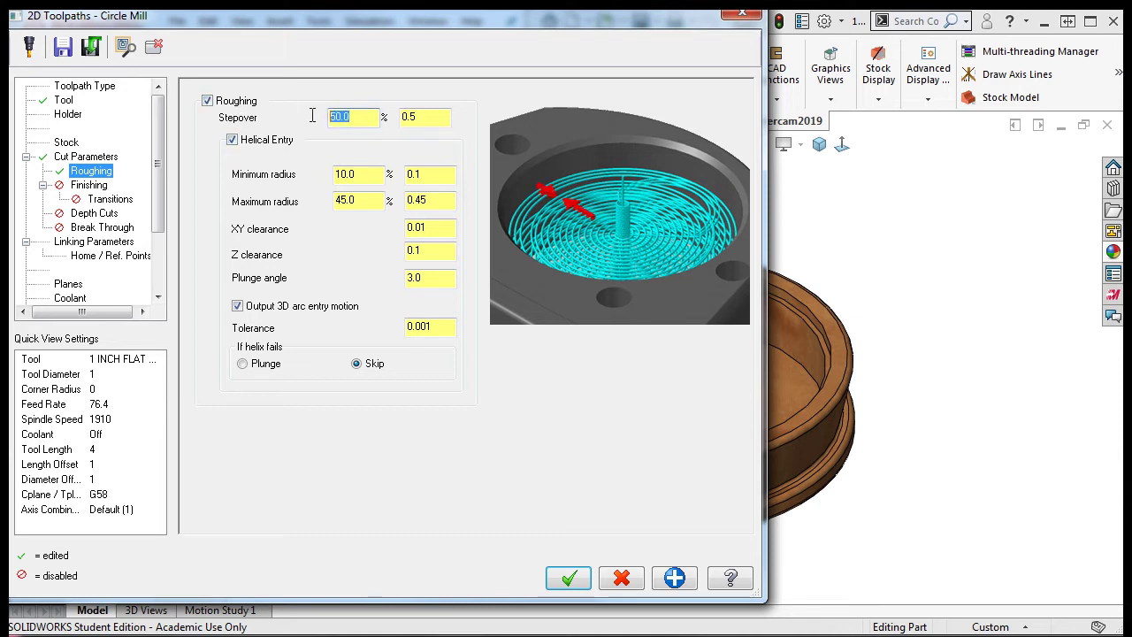
text(70)
key(Return)
Step: Enable finishing with 1 finish pass and generate the Circle Mill toolpath
click(86, 185)
click(218, 110)
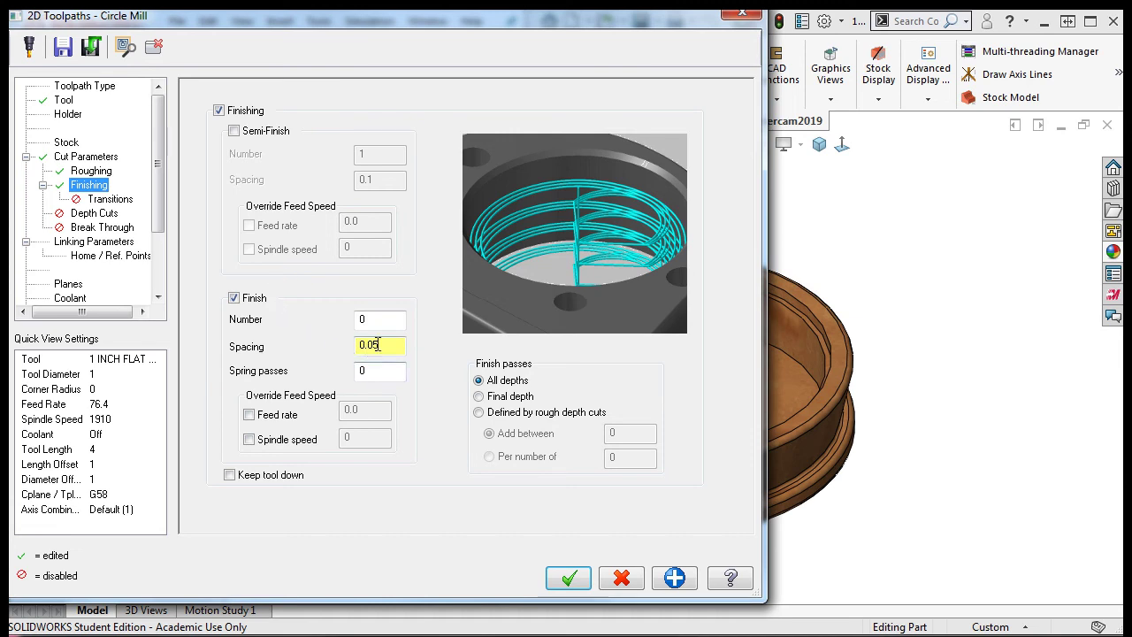
click(364, 320)
text(1)
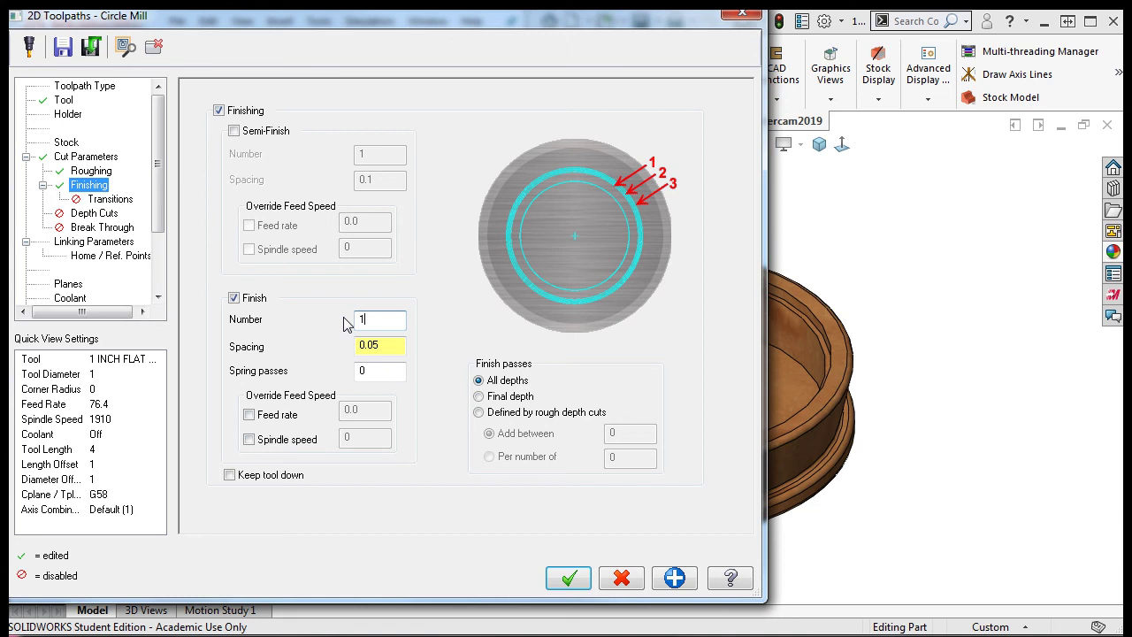
click(382, 348)
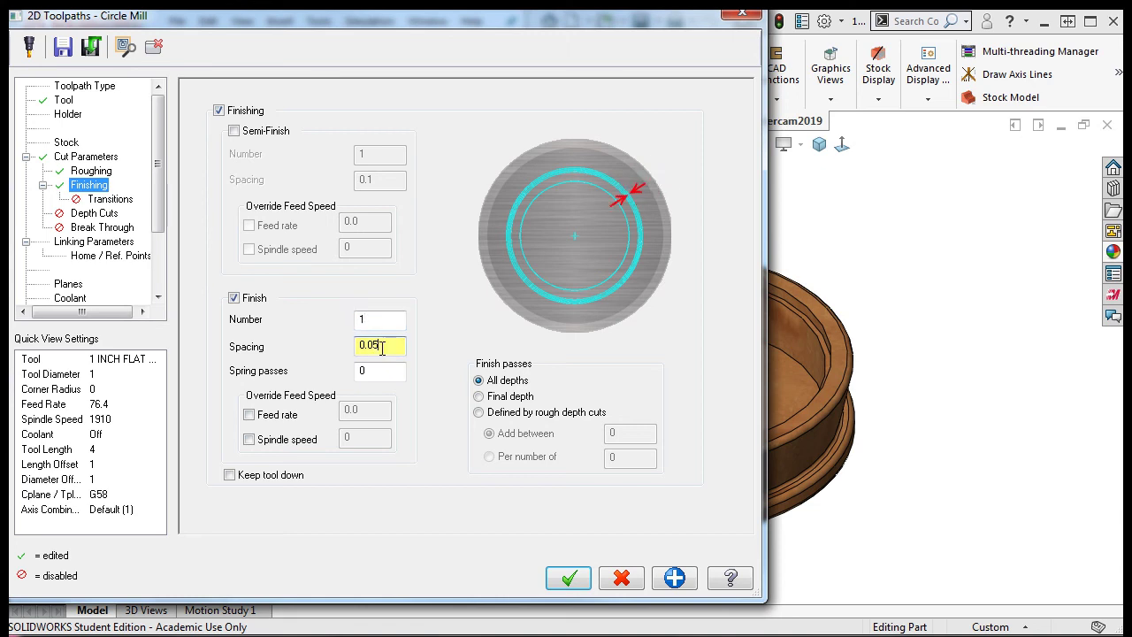
click(115, 243)
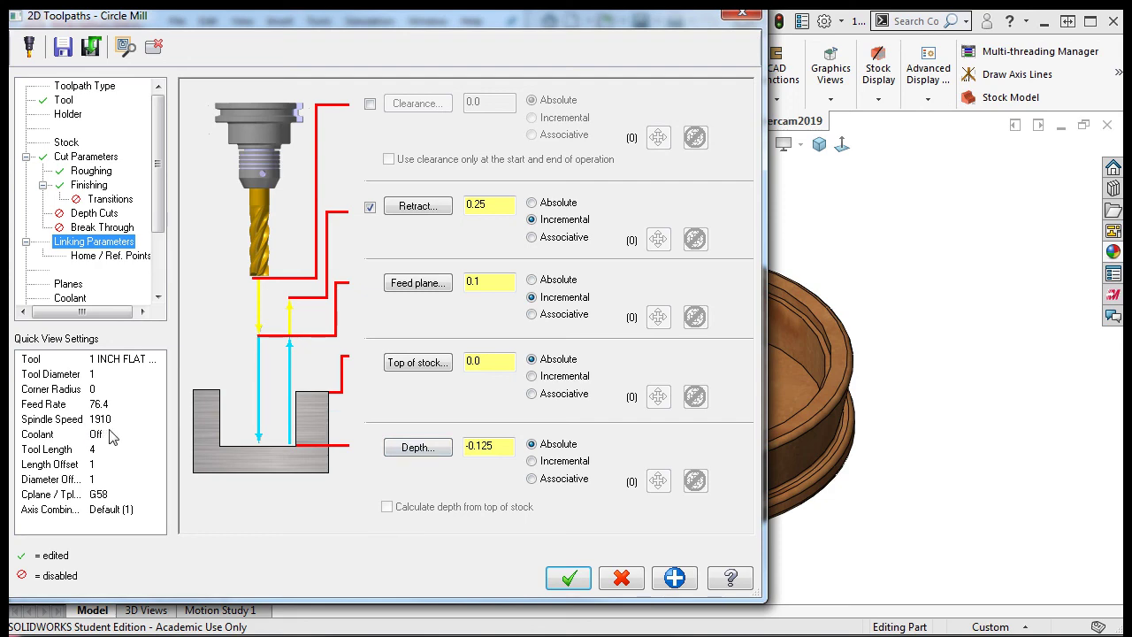
click(569, 579)
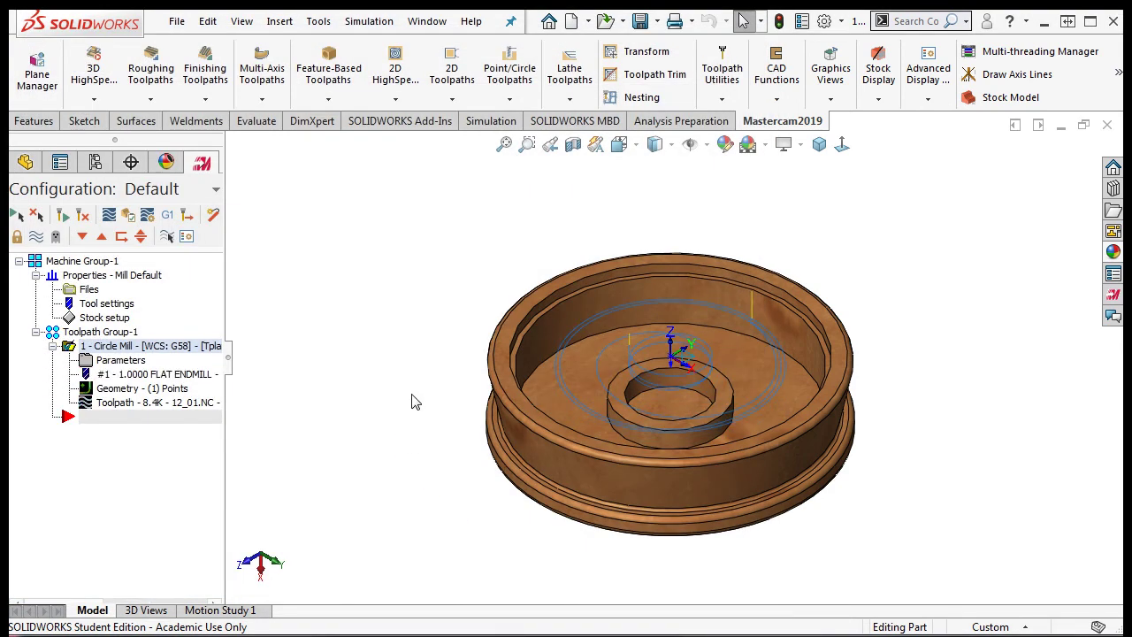
Step: Verify the Circle Mill operation by playing its material-removal simulation
click(128, 216)
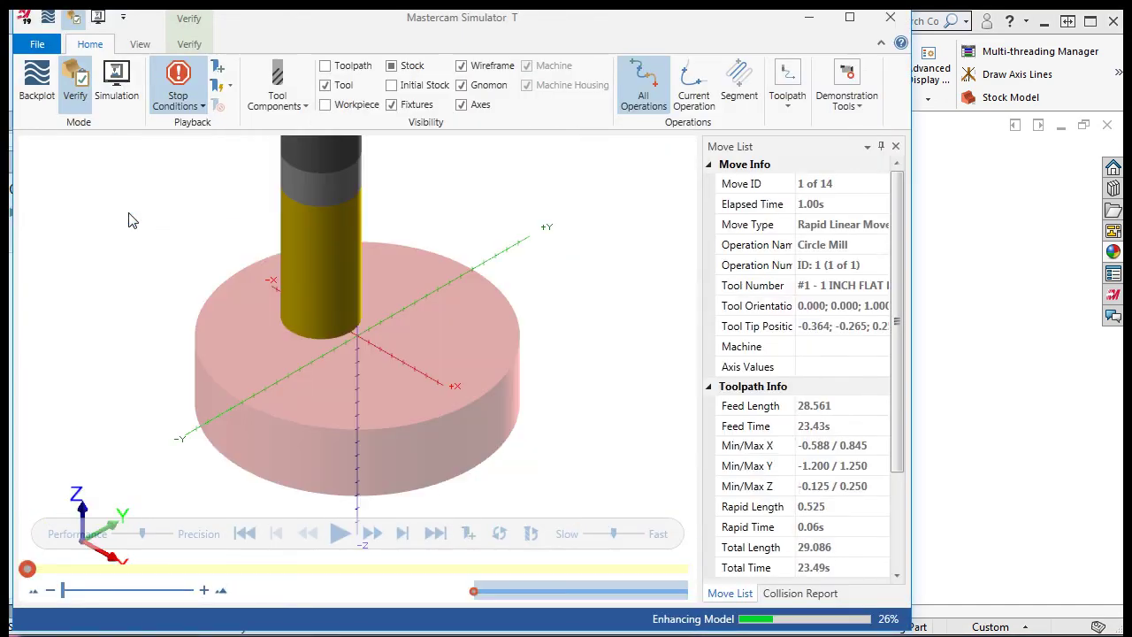
click(340, 534)
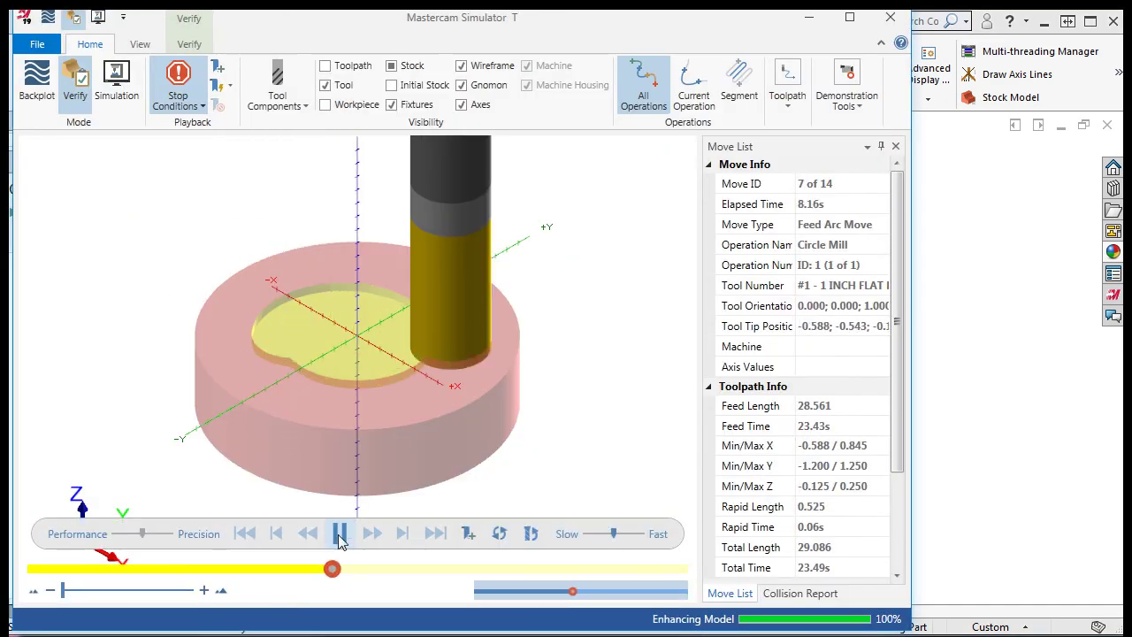